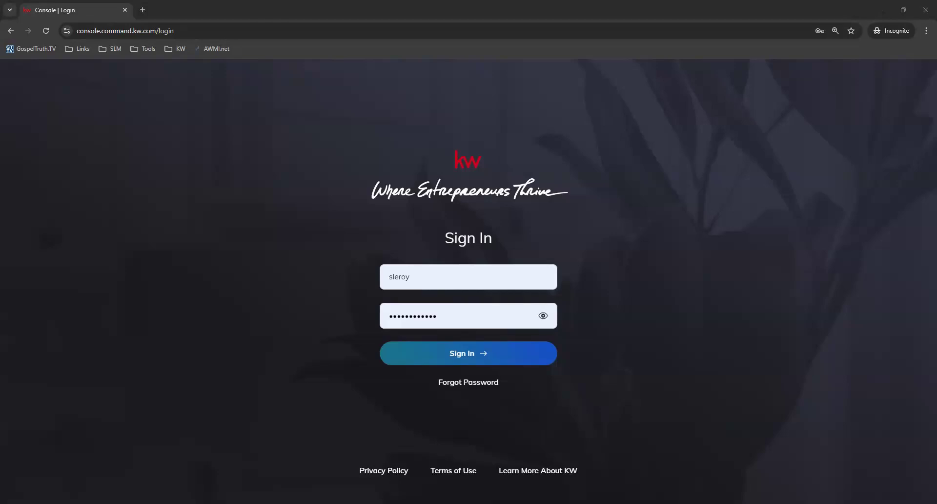
# - Sign in to the KW Command console with the account credentials
pyautogui.click(445, 361)
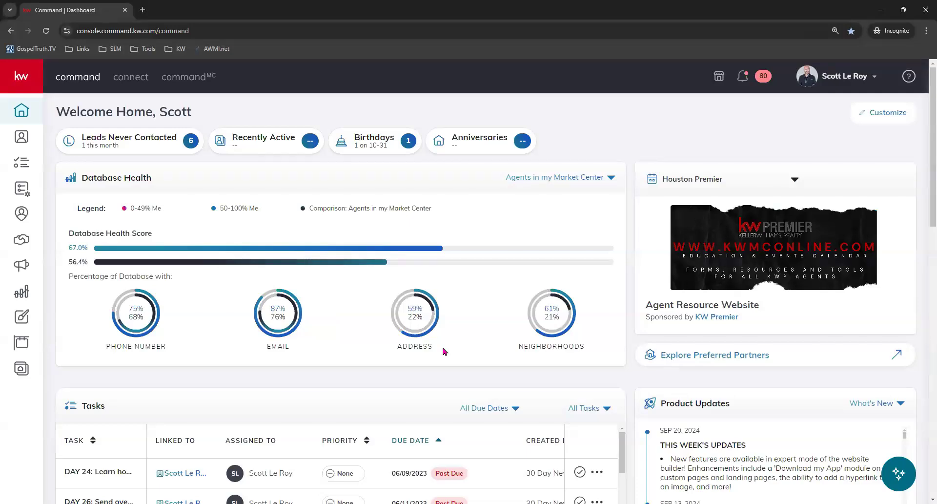
# - Open Settings from the profile menu and review the connected apps, including Facebook Post Scheduling
pyautogui.click(835, 77)
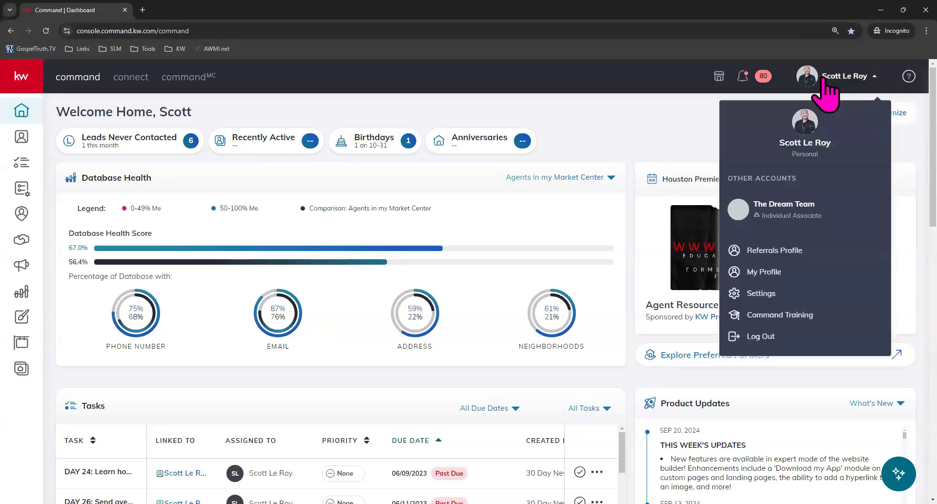
pyautogui.click(761, 293)
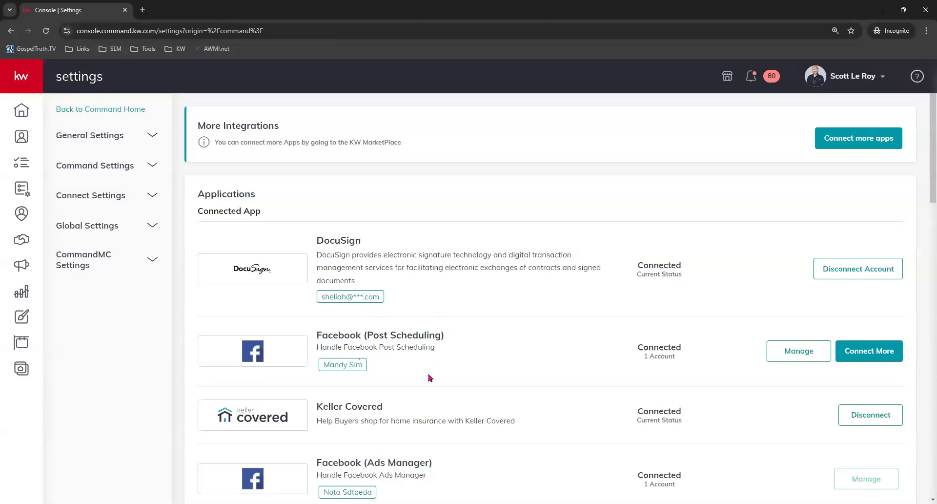
pyautogui.scroll(-2, 501, 441)
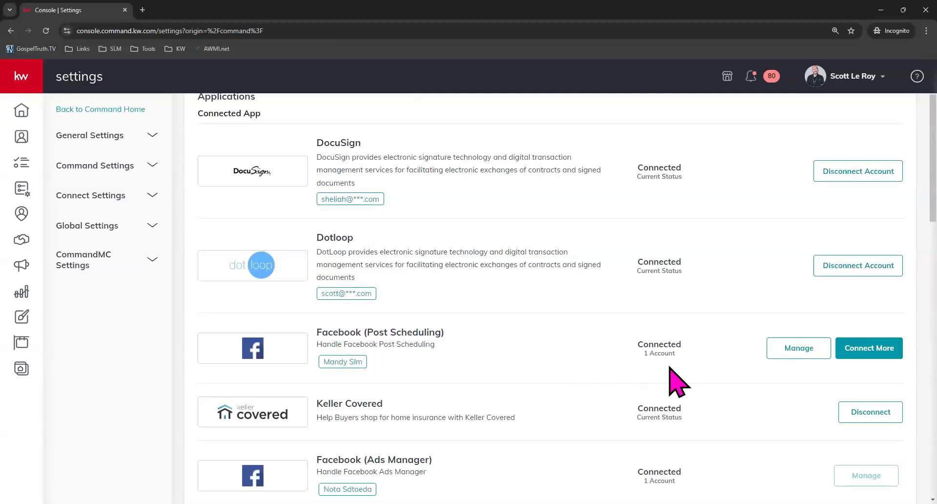
pyautogui.scroll(-5, 669, 367)
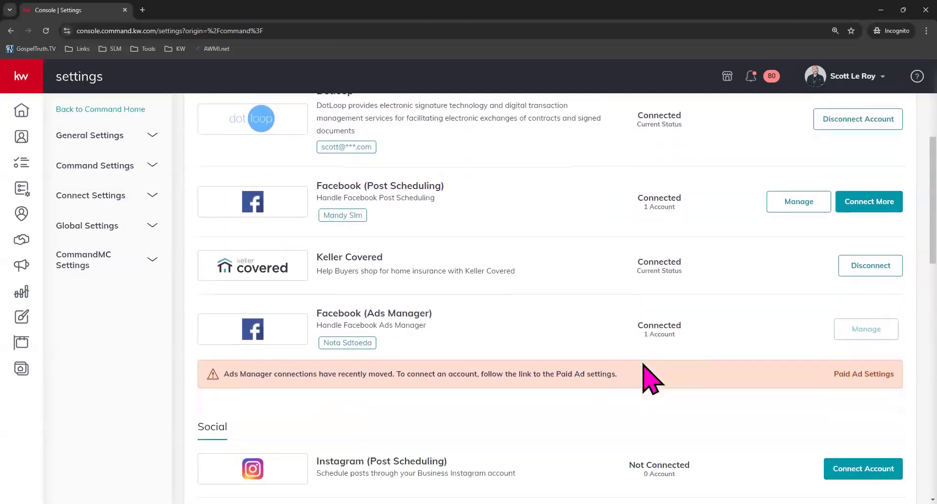
pyautogui.scroll(-1, 645, 368)
pyautogui.scroll(-1, 536, 313)
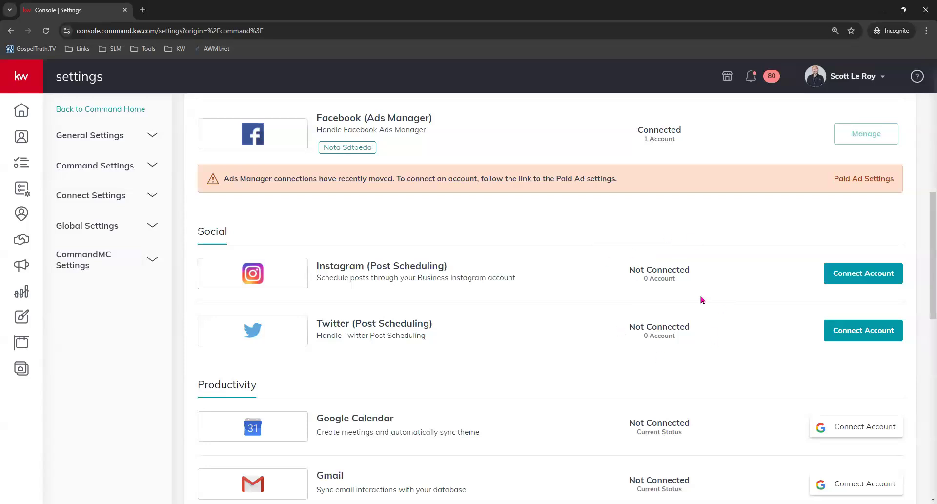
pyautogui.scroll(2, 693, 303)
pyautogui.scroll(3, 693, 303)
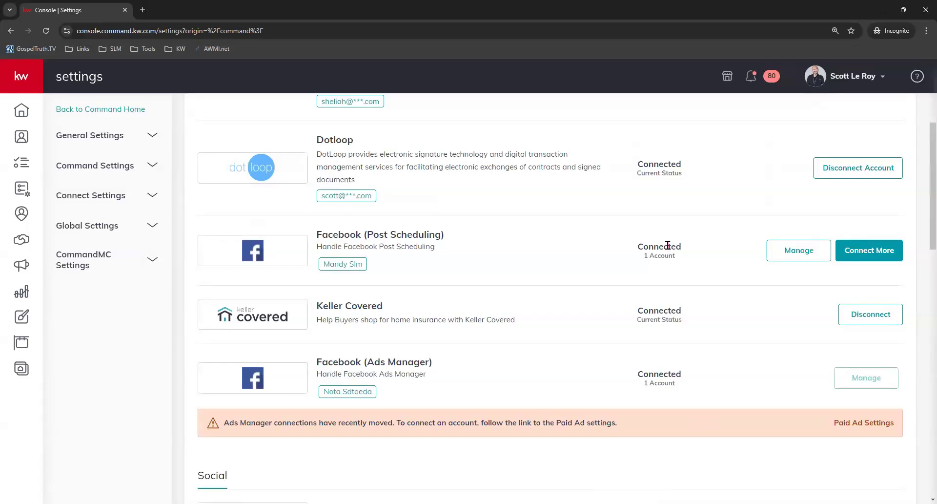
# - Start a new Social design in Designs and browse templates to Lead Generation > Home Value
pyautogui.click(22, 318)
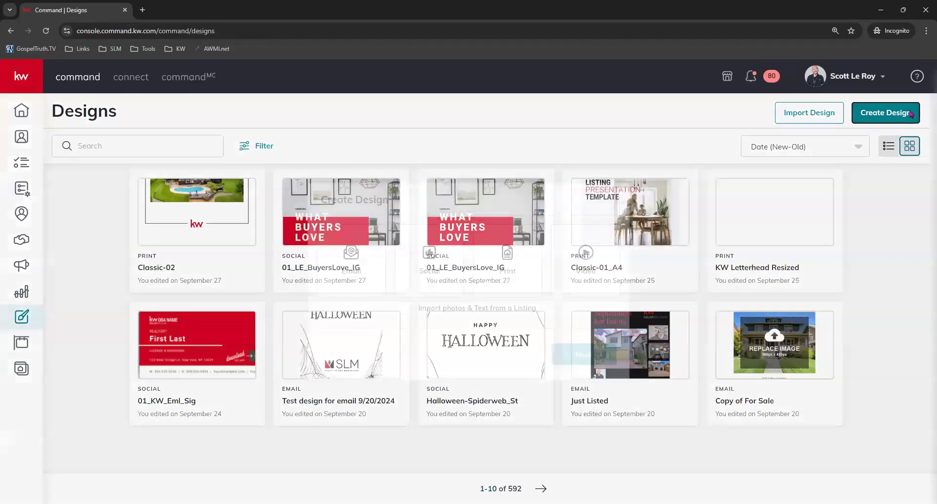
pyautogui.click(909, 113)
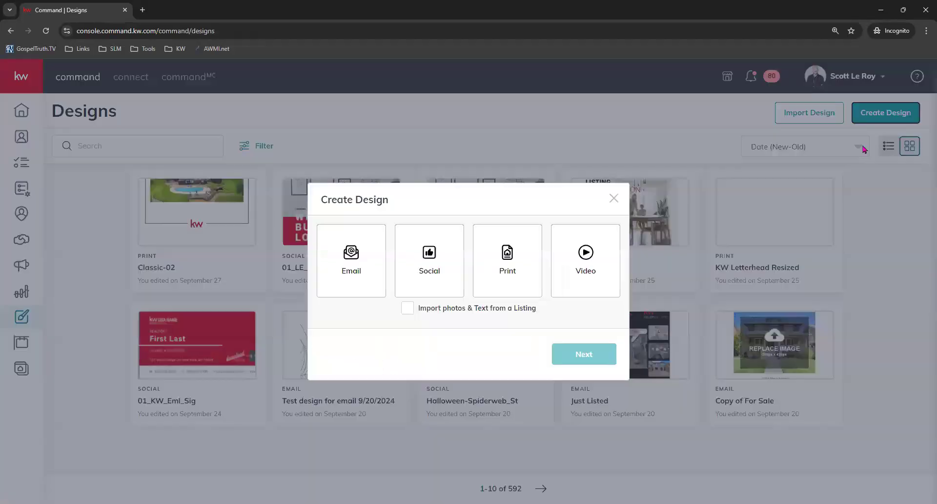
pyautogui.click(432, 267)
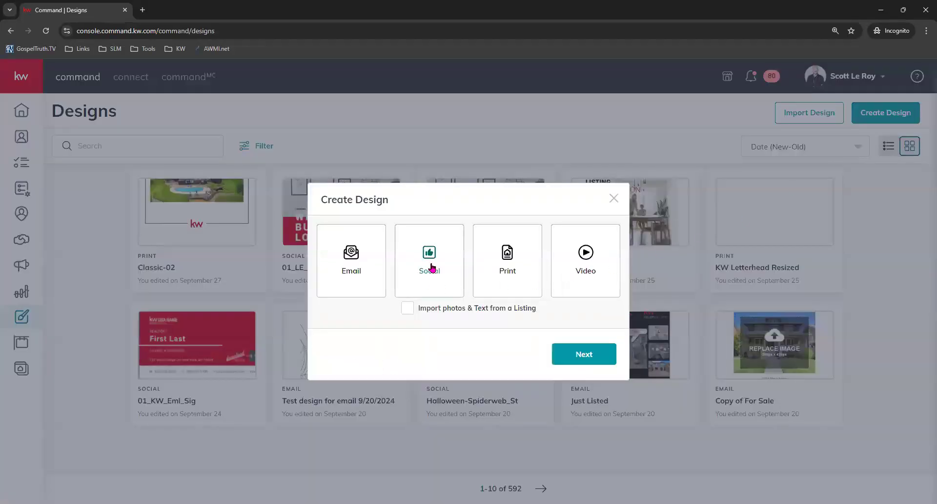
pyautogui.click(601, 362)
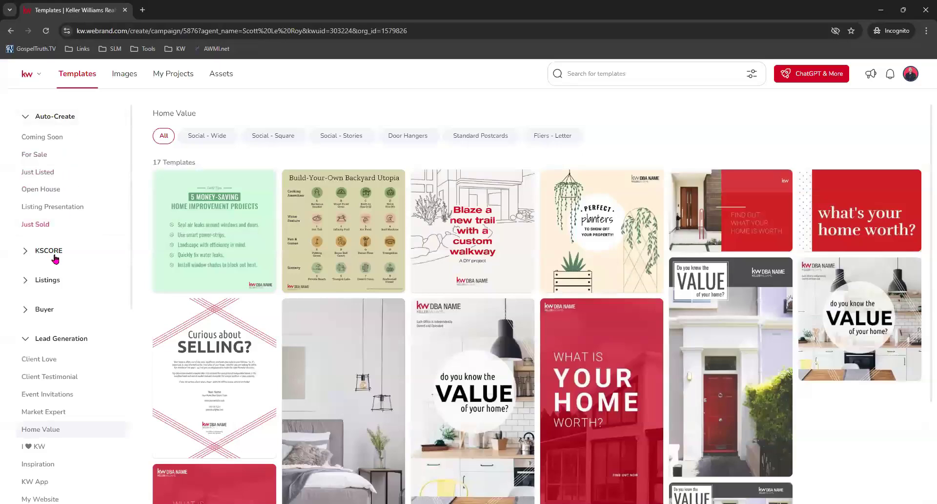
pyautogui.scroll(-1, 48, 183)
pyautogui.scroll(-8, 47, 183)
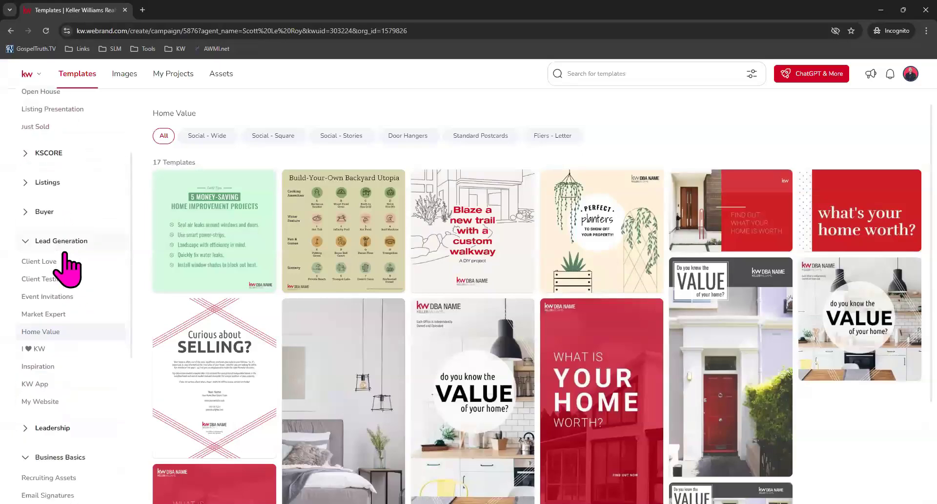
pyautogui.scroll(-2, 100, 422)
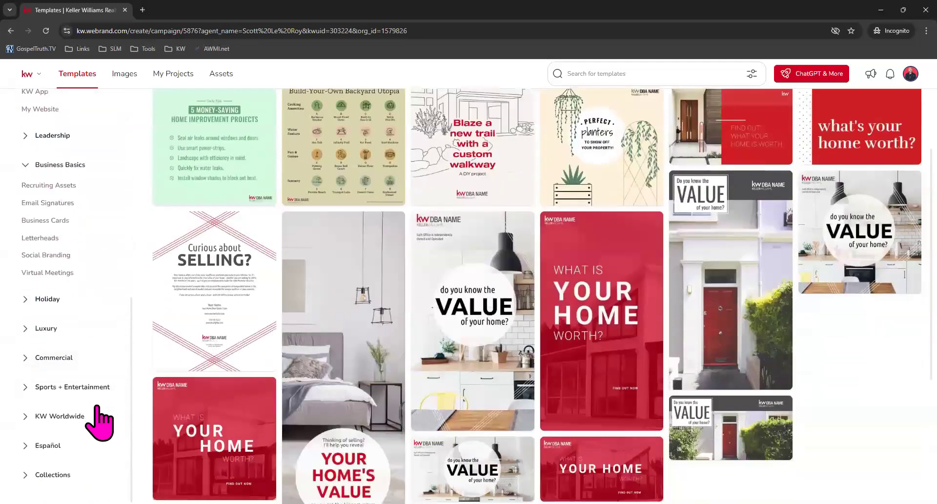
pyautogui.scroll(6, 98, 418)
pyautogui.scroll(2, 73, 293)
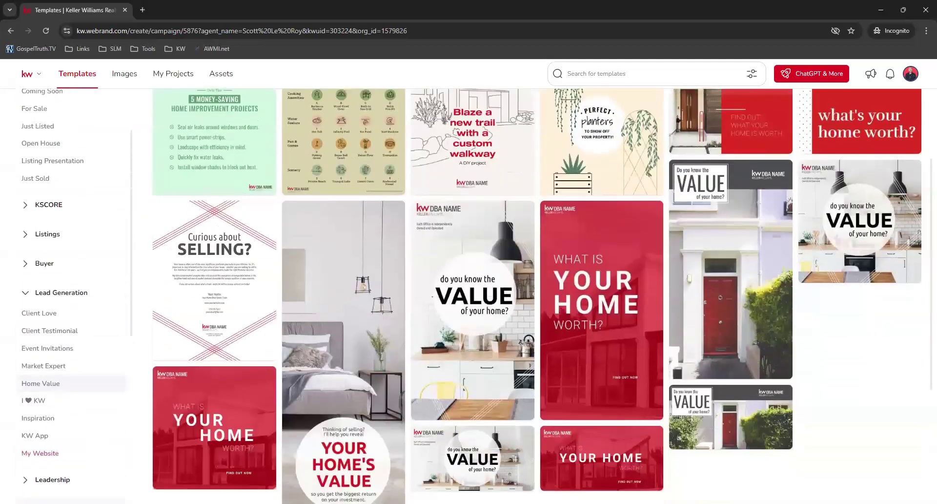
pyautogui.scroll(2, 541, 295)
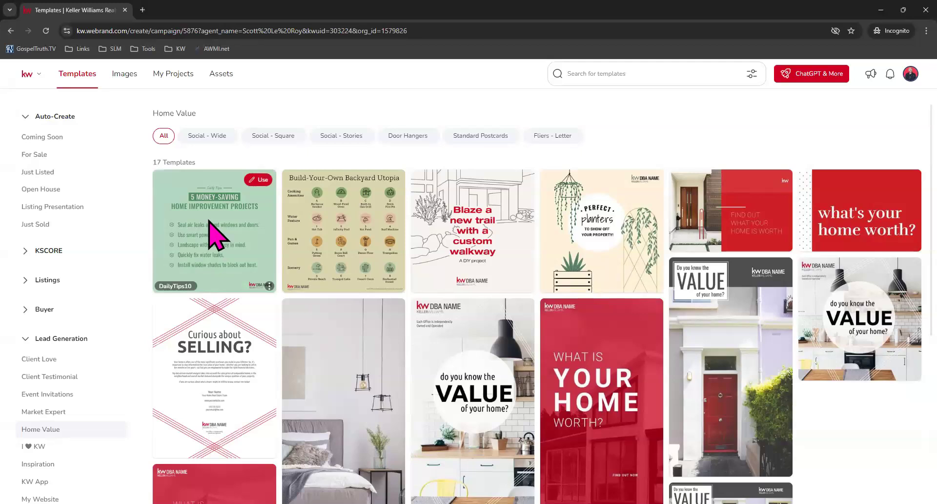
# - Open the DailyTips10 template and swap the KW DBA NAME logo for an enlarged SLM logo
pyautogui.click(257, 183)
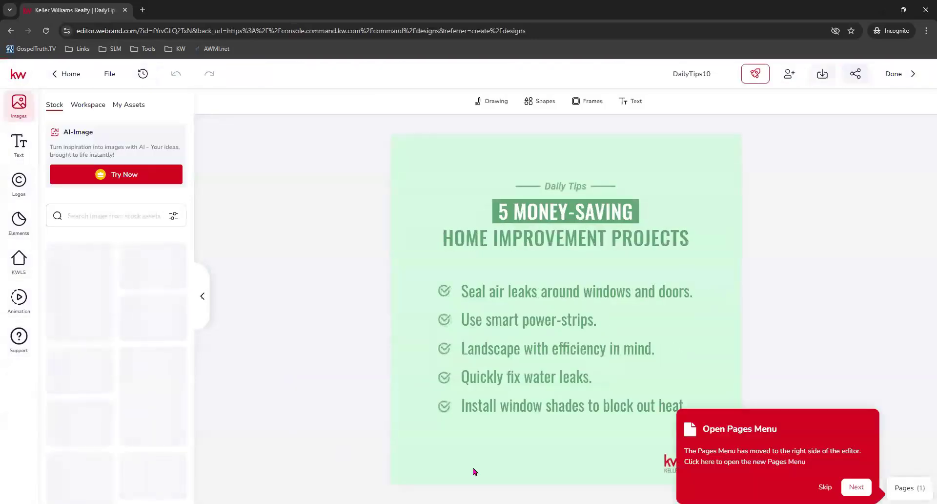
pyautogui.click(825, 486)
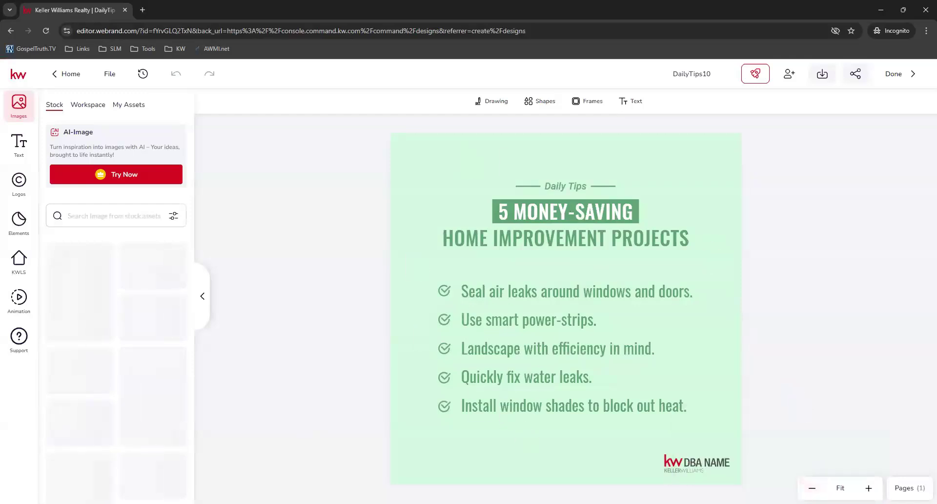
pyautogui.click(713, 460)
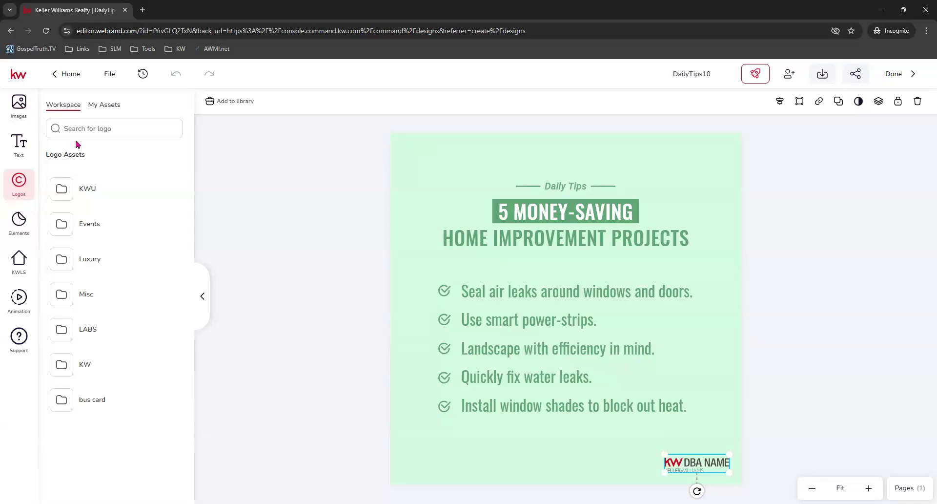
pyautogui.click(104, 106)
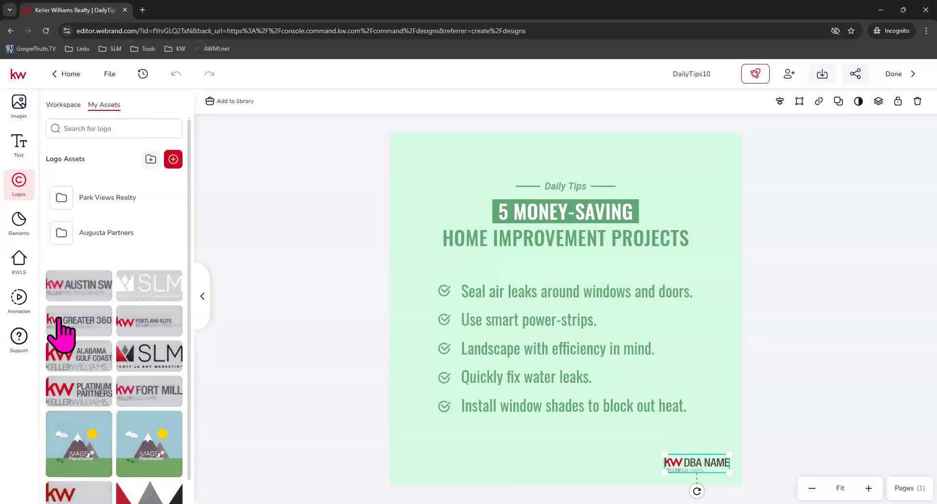
pyautogui.click(172, 350)
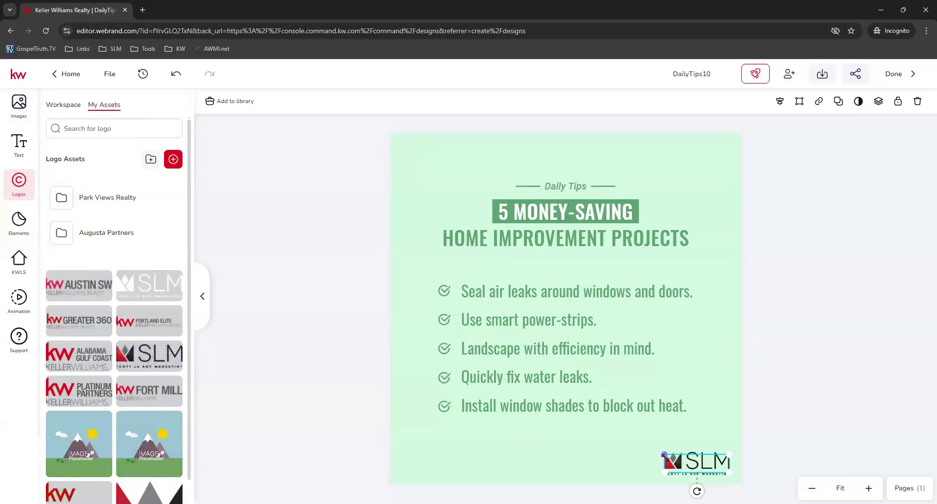
pyautogui.moveTo(663, 451); pyautogui.dragTo(621, 436)
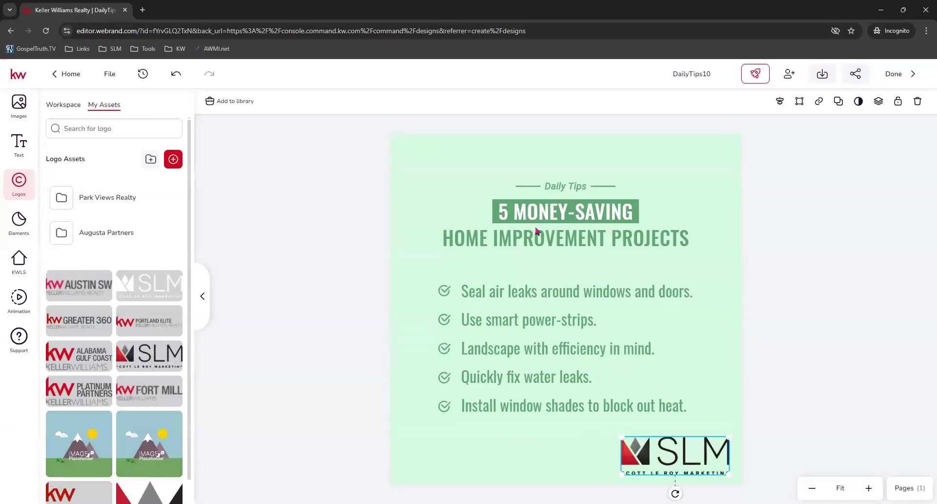
pyautogui.click(512, 455)
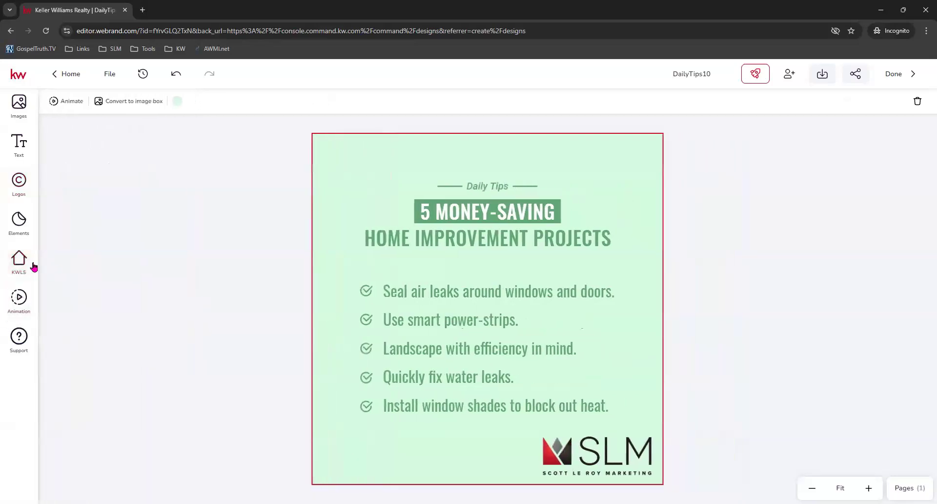
# - Search KW listings by listing address using a pasted address
pyautogui.click(19, 261)
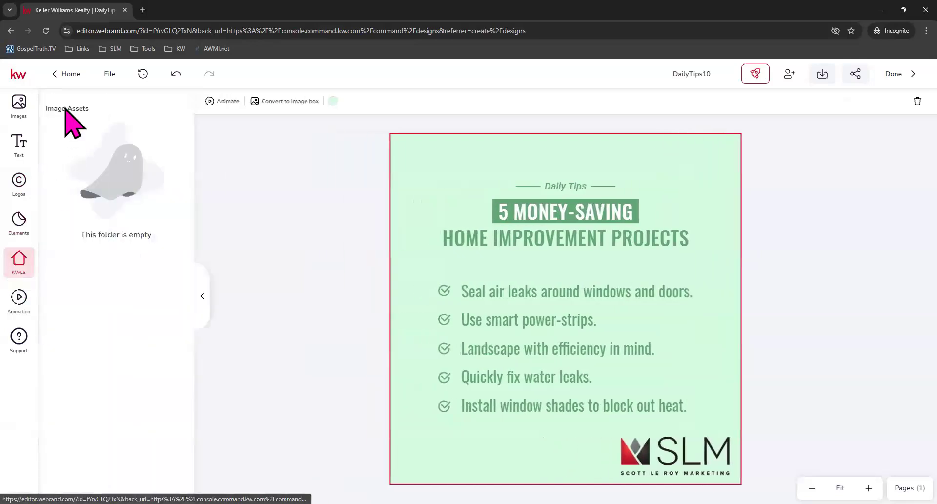
pyautogui.click(839, 341)
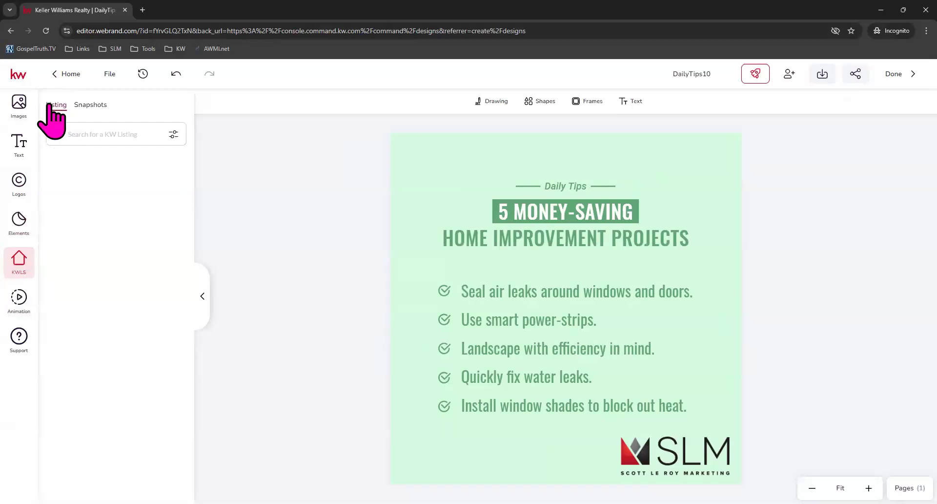
pyautogui.click(86, 129)
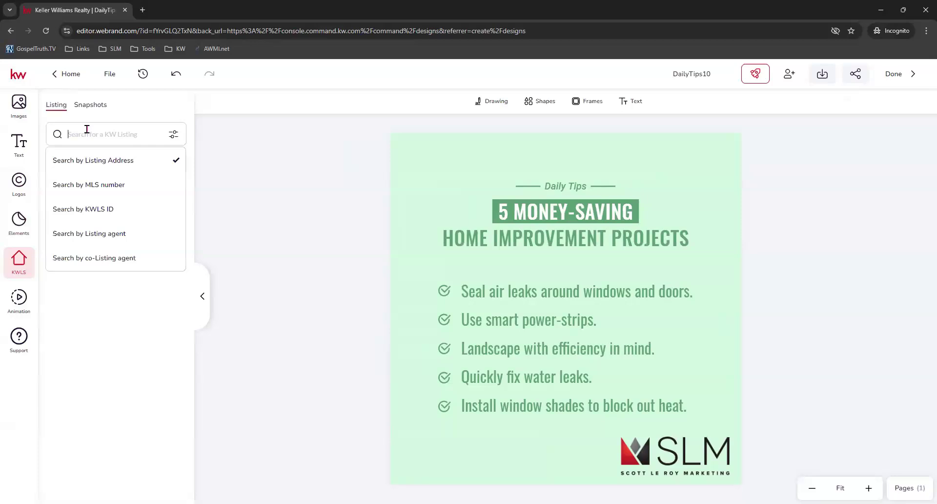
pyautogui.write('123 Main St')
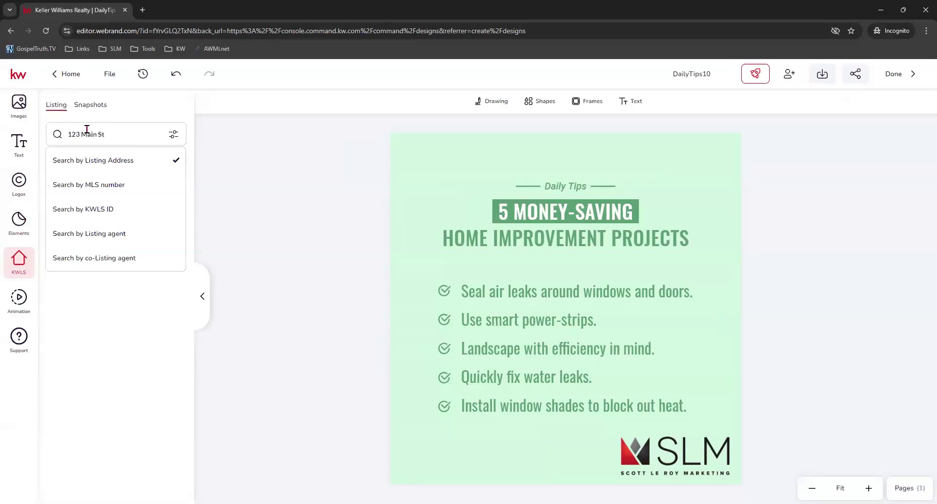
pyautogui.click(137, 168)
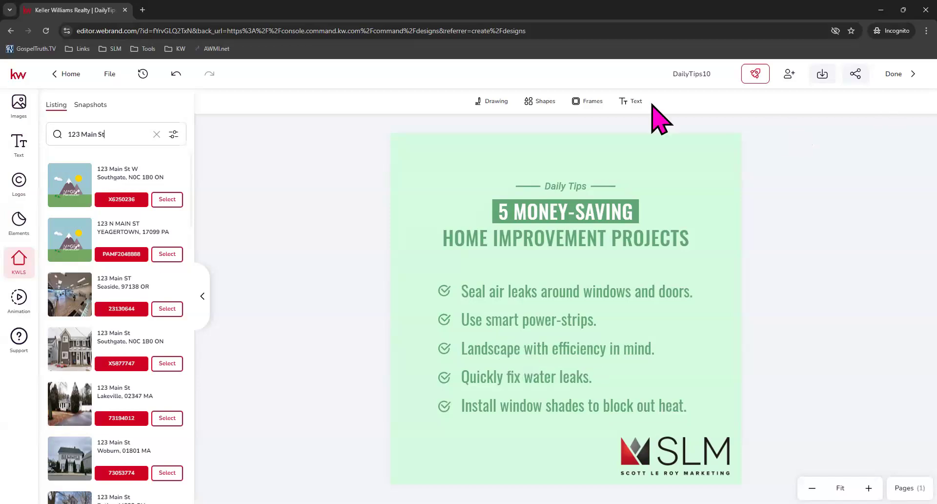
# - Save the DailyTips10 design, exit the editor, and go to the Campaigns page
pyautogui.click(904, 77)
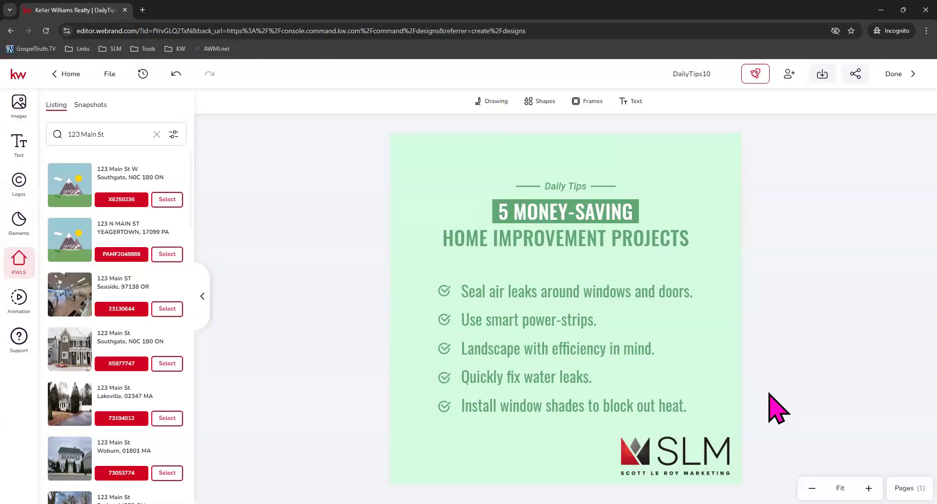
pyautogui.click(894, 74)
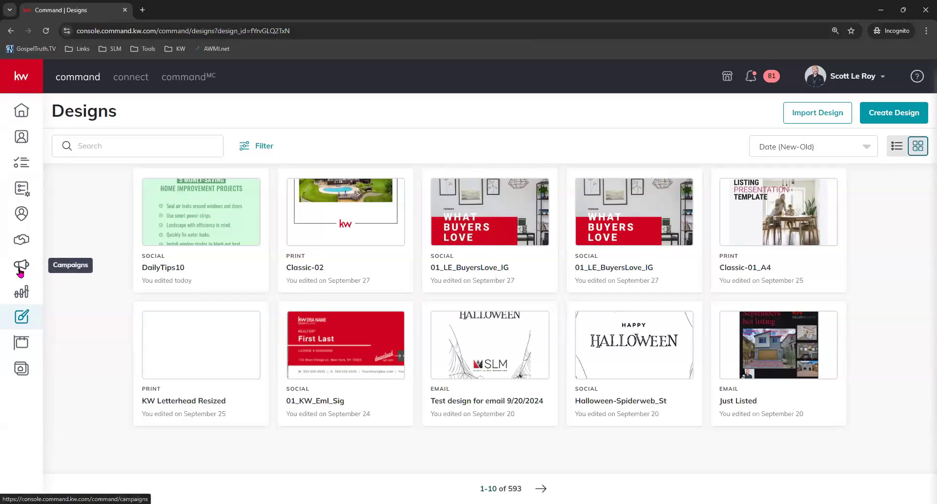
pyautogui.click(15, 271)
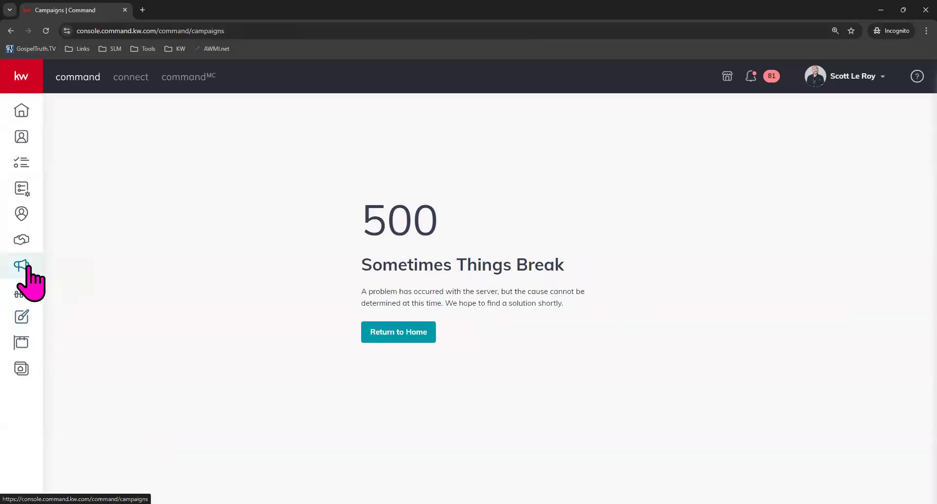
# - Reload to clear the 500 error and show the Campaigns Social Posts calendar
pyautogui.click(46, 30)
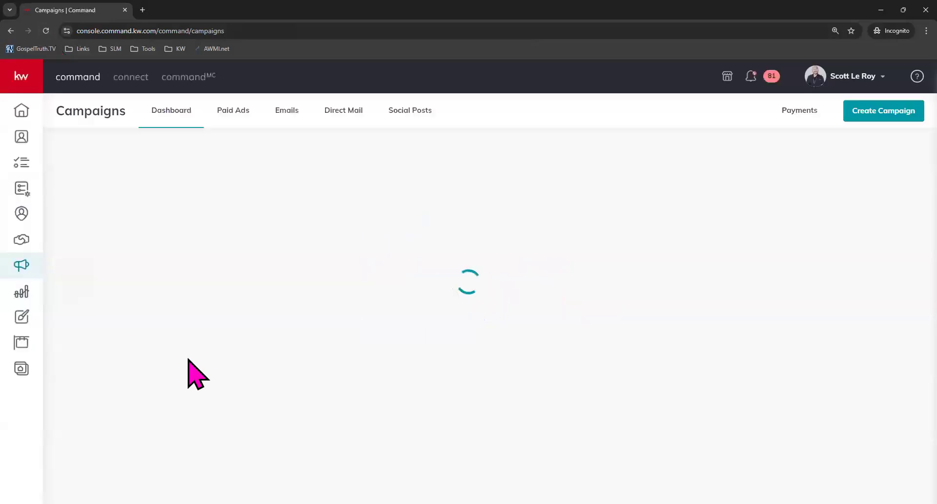
pyautogui.click(21, 263)
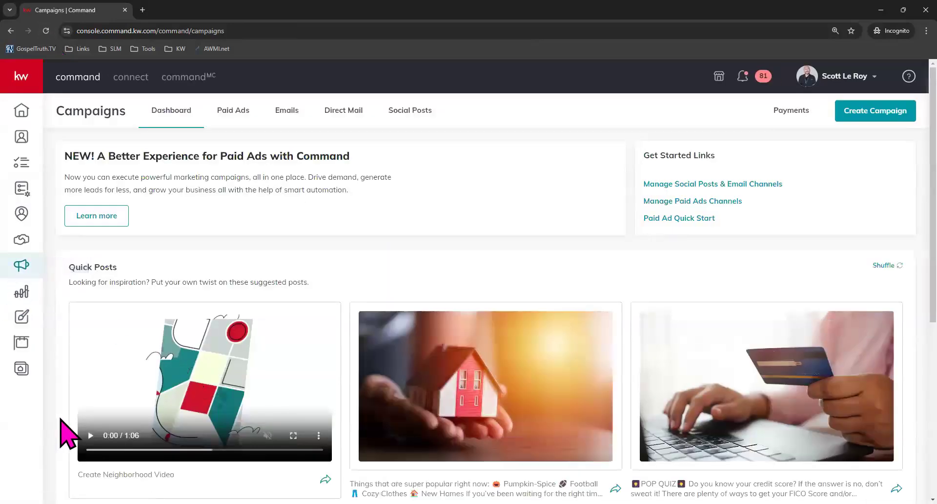
pyautogui.click(410, 111)
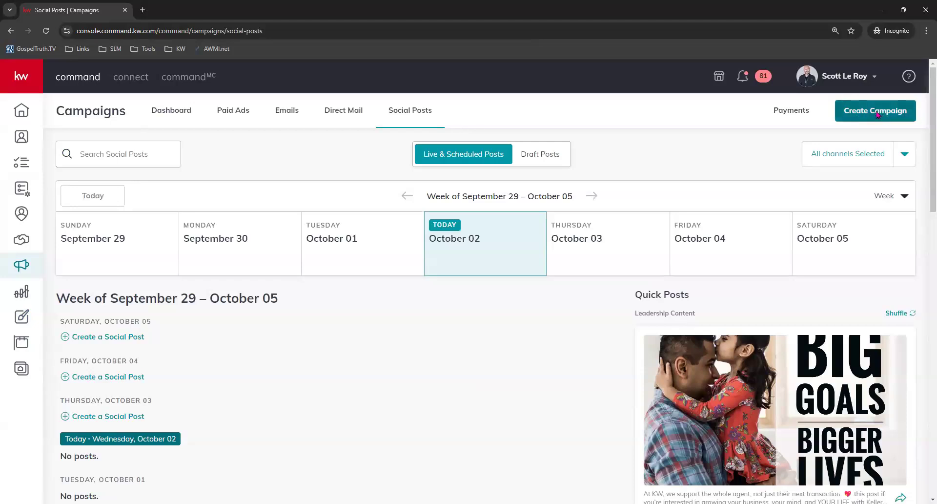
# - Create a Social Post campaign posting only to the Demo Page Class 9/13 Facebook page
pyautogui.click(878, 114)
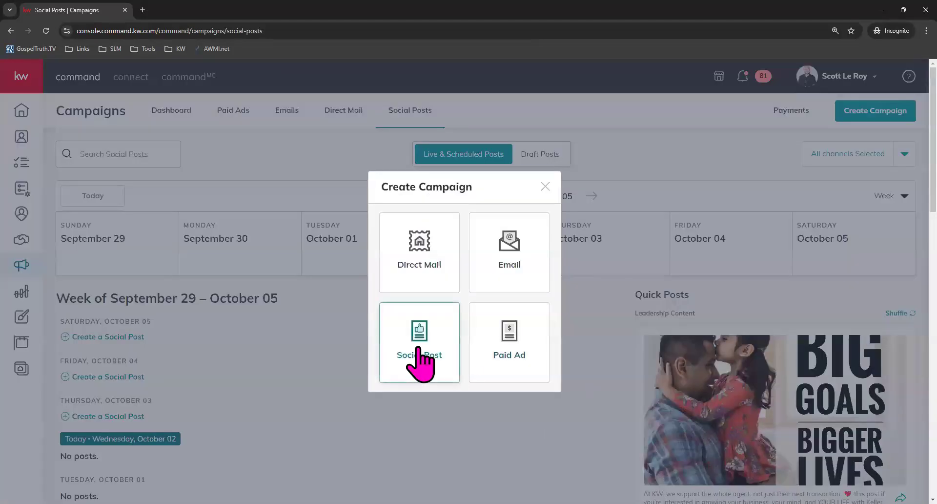
pyautogui.click(418, 347)
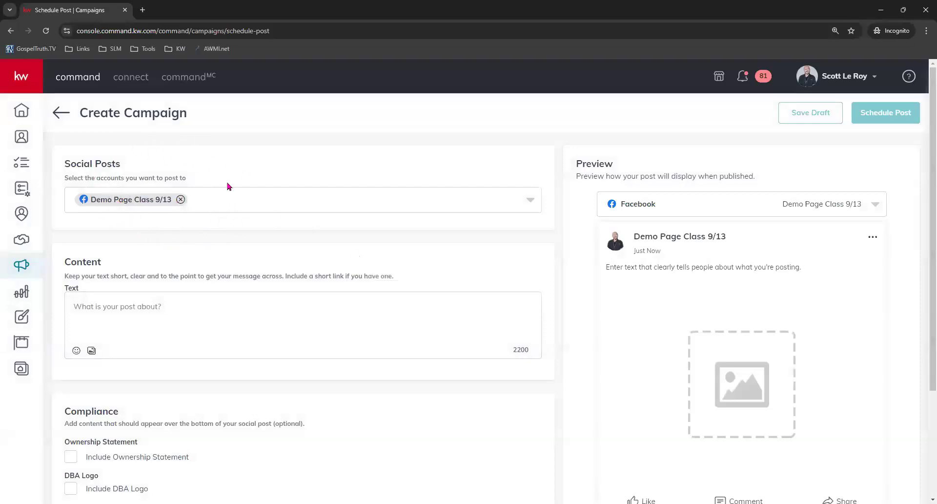
pyautogui.click(531, 204)
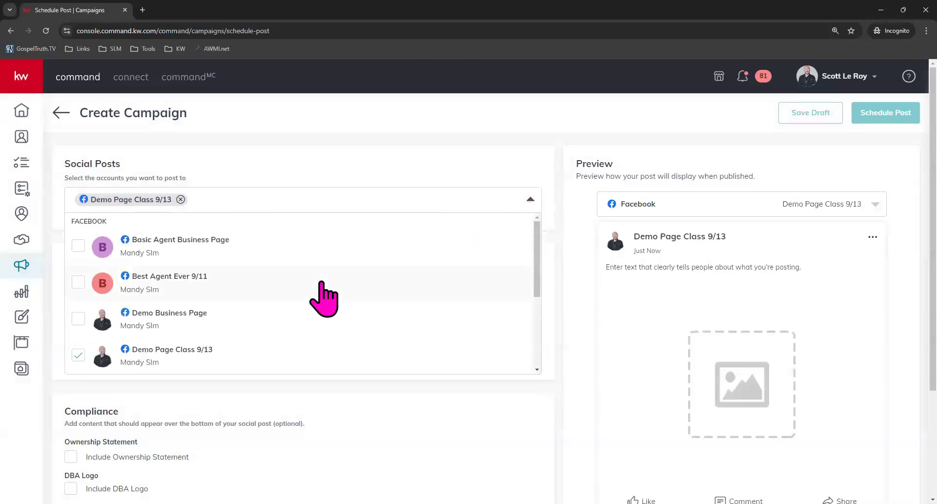
pyautogui.scroll(-3, 188, 273)
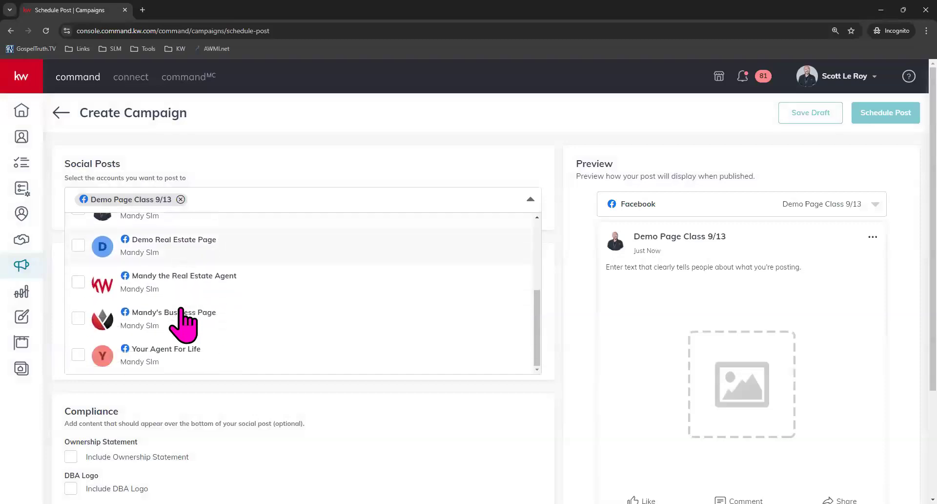
pyautogui.scroll(3, 187, 352)
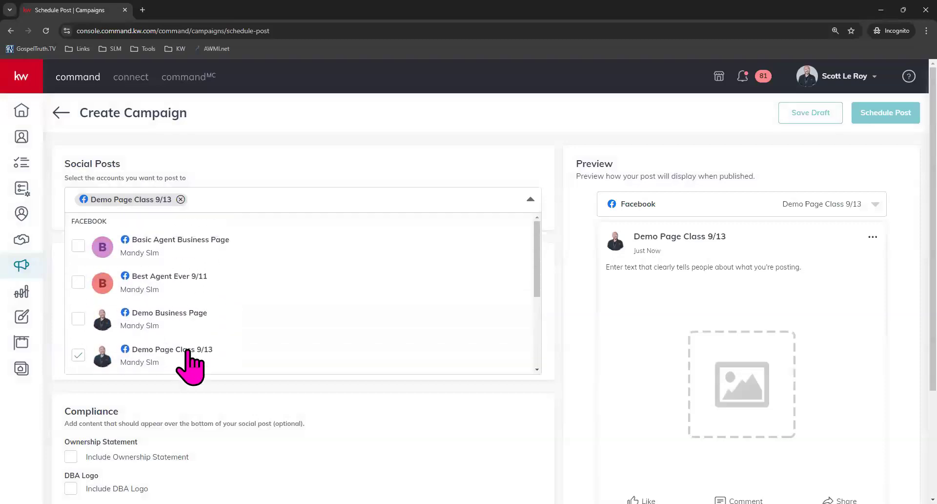
pyautogui.scroll(-3, 187, 352)
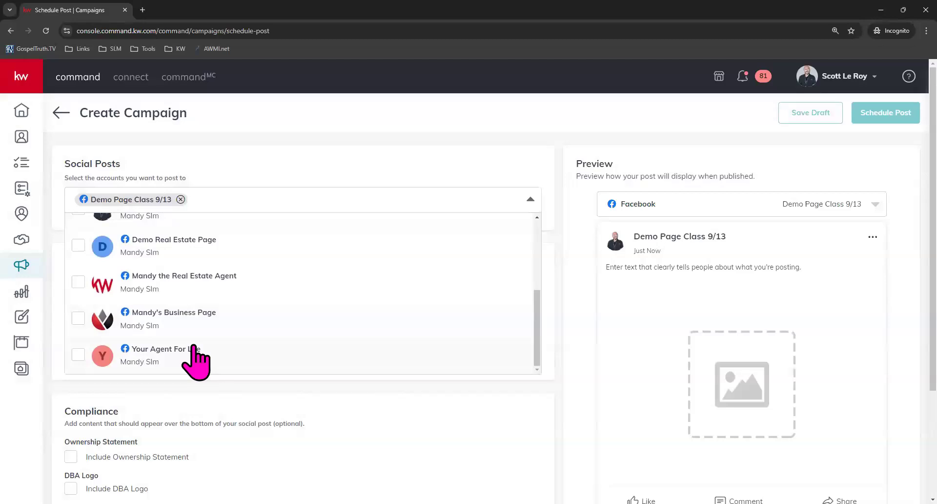
pyautogui.click(80, 282)
pyautogui.click(85, 304)
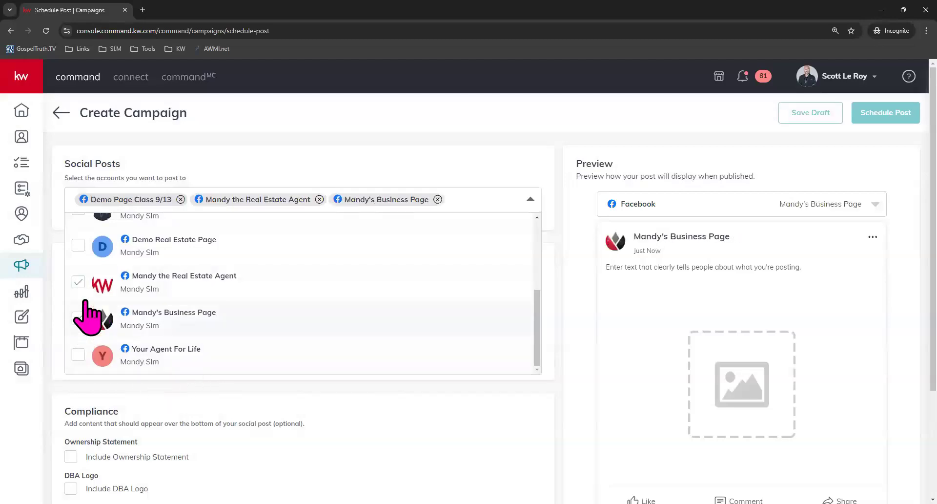
pyautogui.click(78, 282)
pyautogui.click(77, 318)
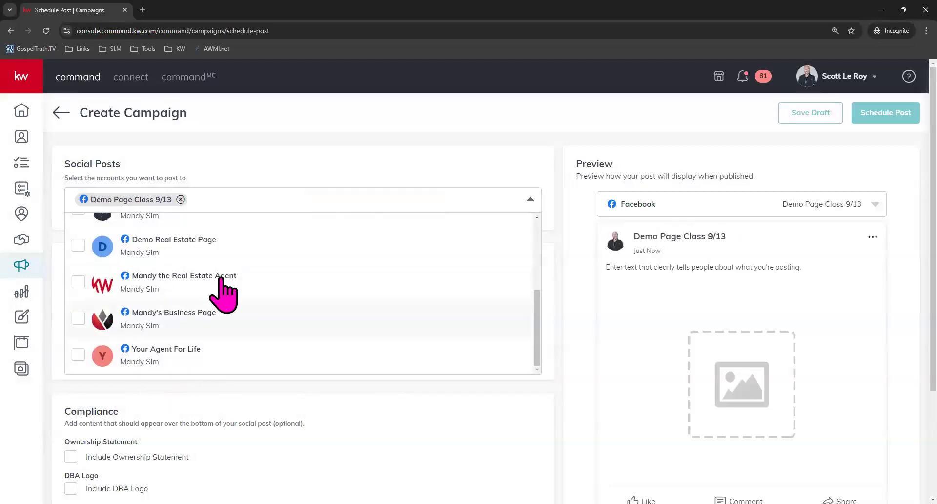
pyautogui.click(324, 188)
pyautogui.click(114, 338)
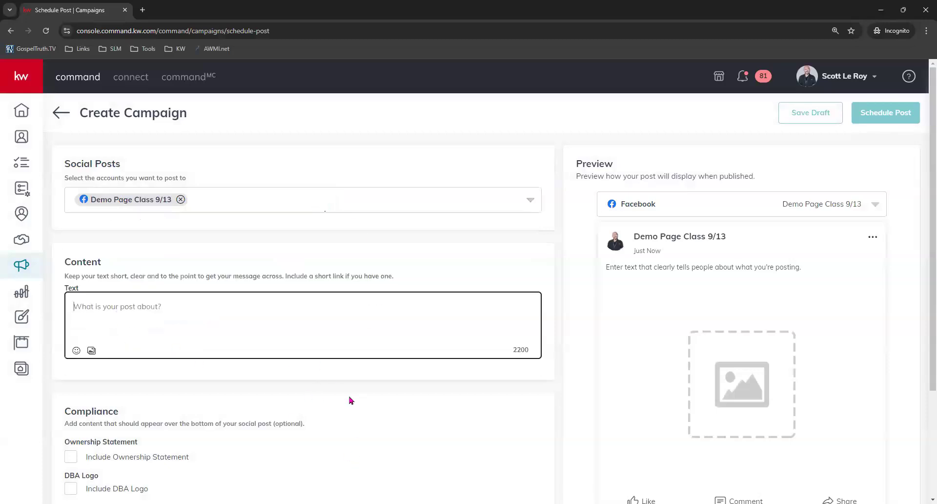
# - Add a Media attachment area beneath the post's Text box
pyautogui.scroll(-1, 350, 400)
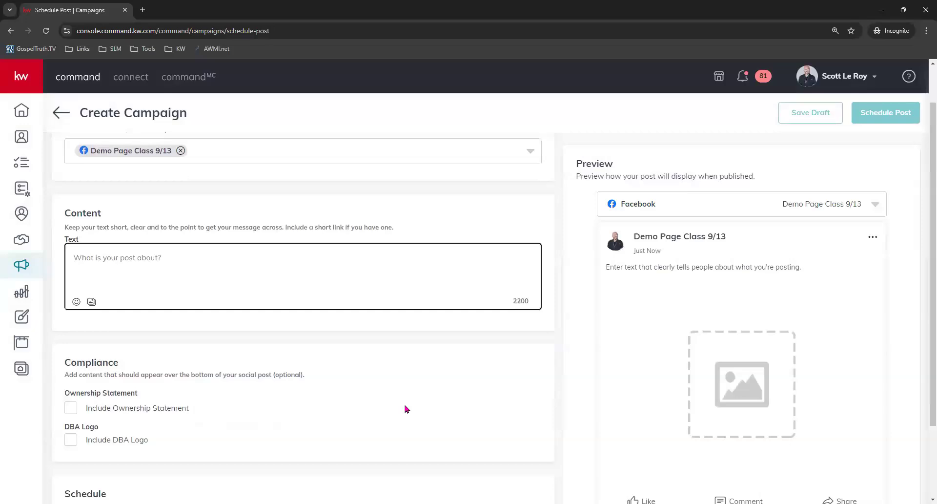
pyautogui.click(91, 301)
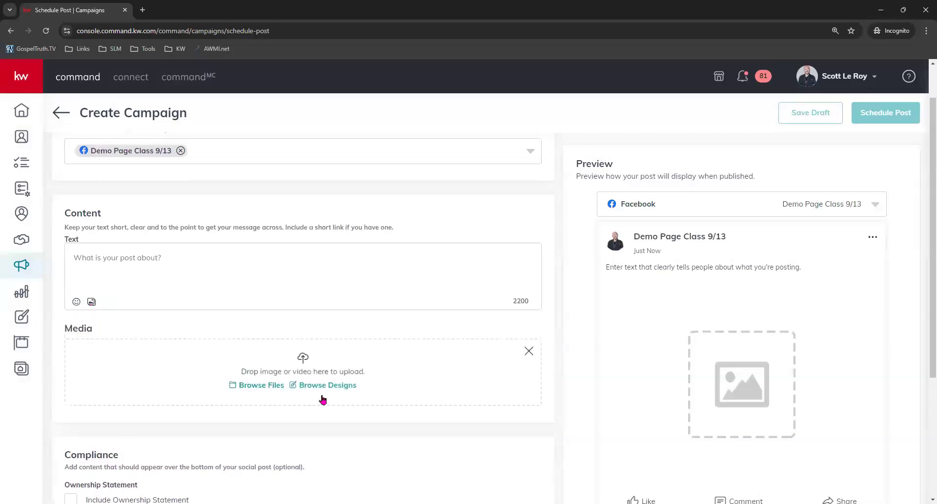
pyautogui.scroll(-1, 336, 395)
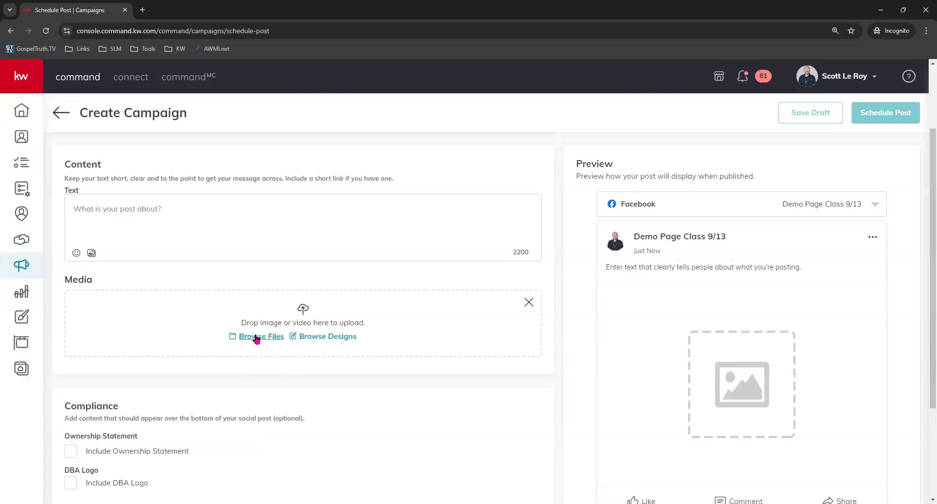
# - Attach the DailyTips10 design as the post image, retrying after the invalid image error
pyautogui.click(329, 336)
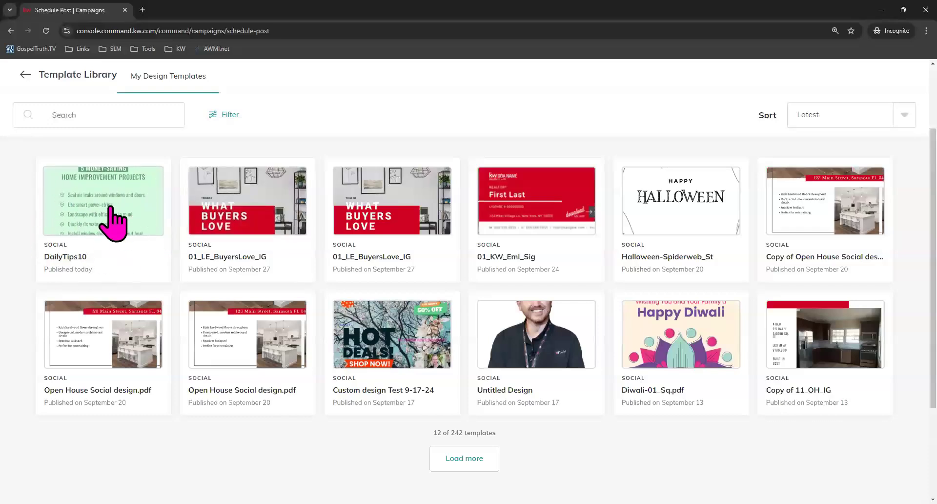
pyautogui.click(110, 209)
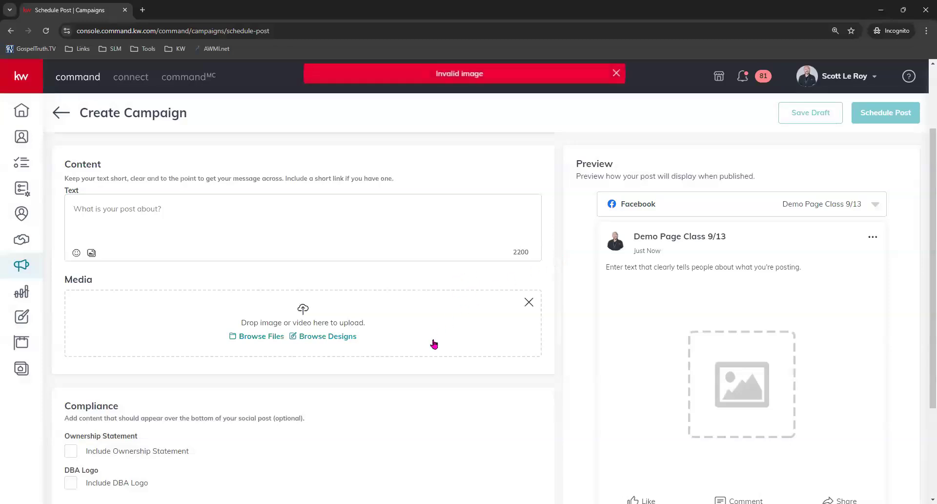
pyautogui.click(341, 339)
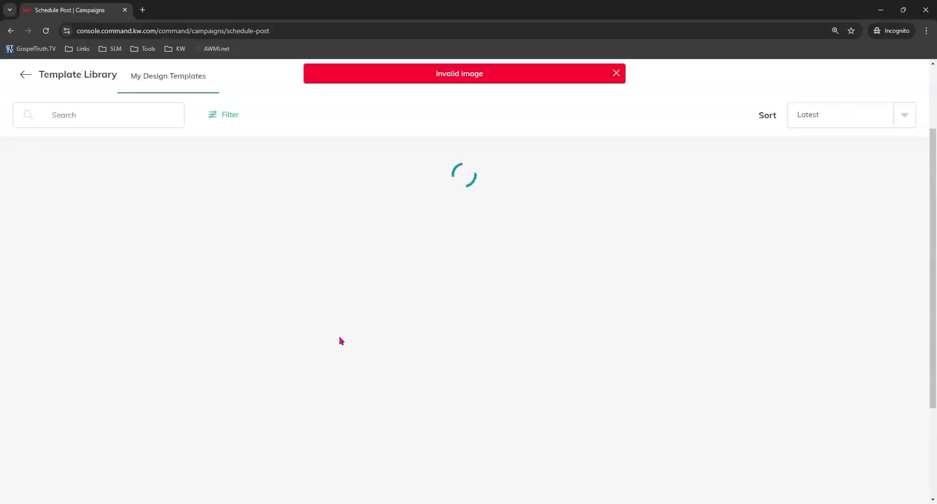
pyautogui.click(105, 244)
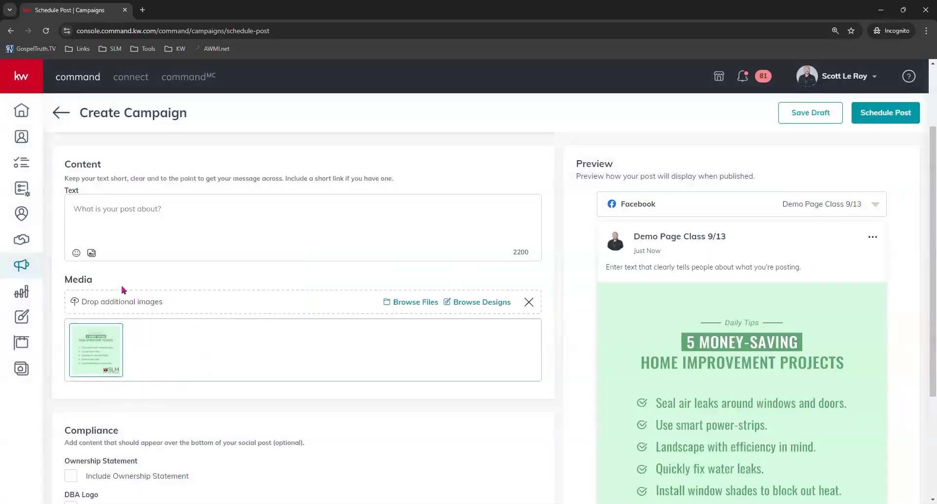
# - Change the post's schedule date from October 3 to October 15, 2024 at 10:00 AM
pyautogui.scroll(-3, 331, 396)
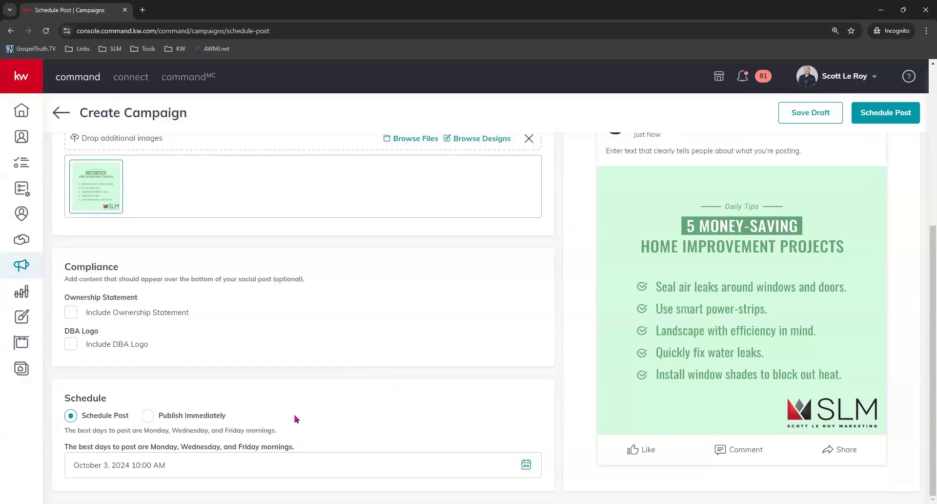
pyautogui.click(526, 465)
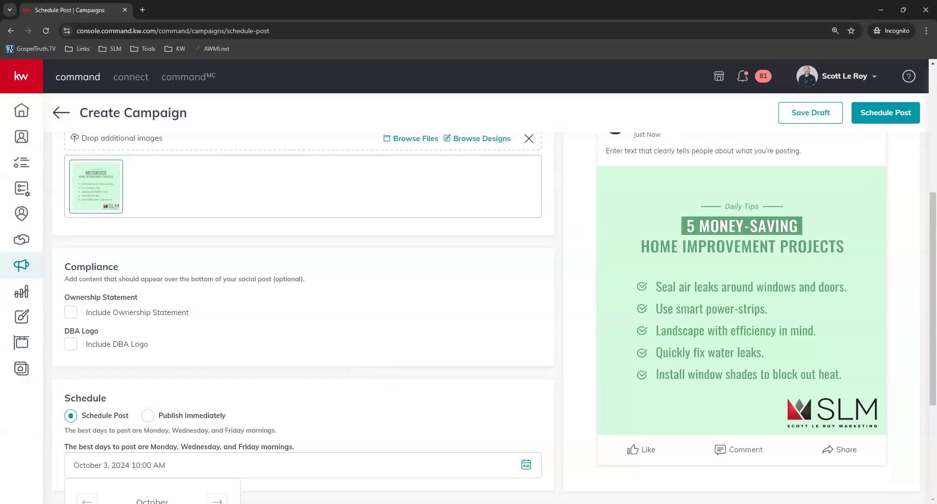
pyautogui.scroll(-4, 293, 414)
pyautogui.click(130, 391)
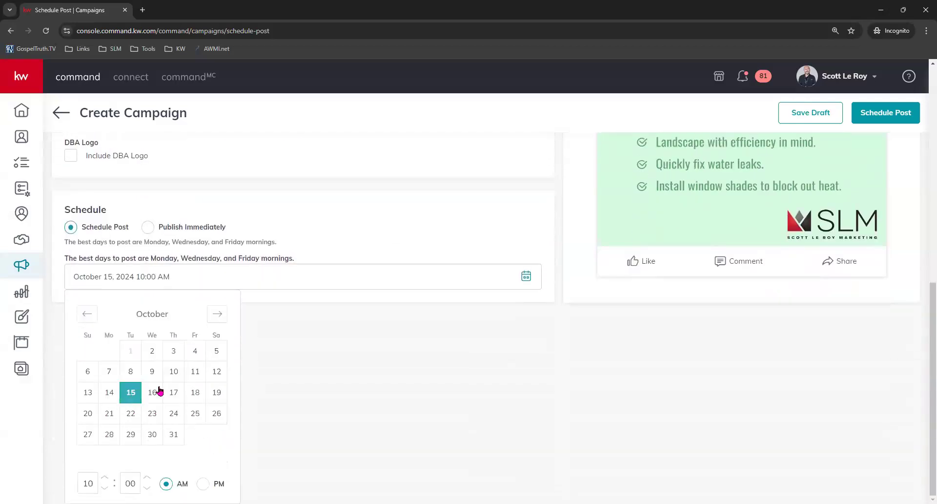
pyautogui.click(360, 390)
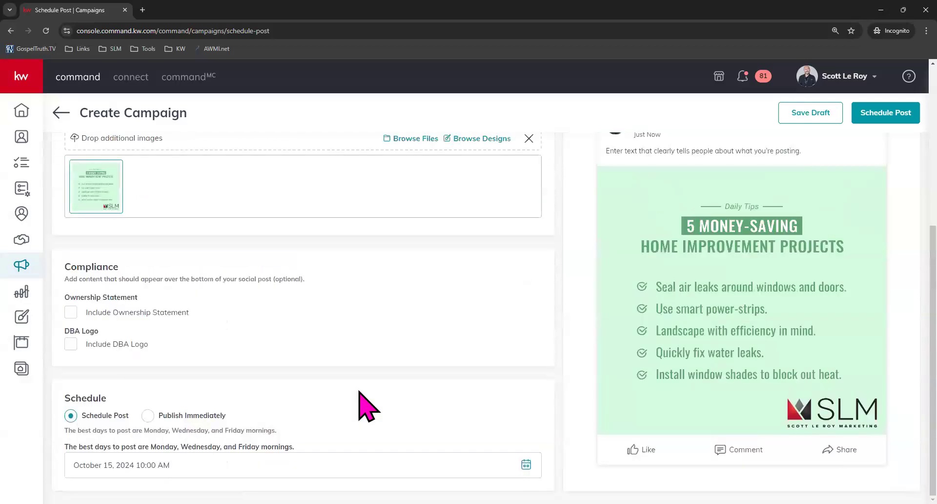
# - Switch the DailyTips10 post to Publish Immediately and confirm publishing it to Demo Page Class 9/13
pyautogui.click(149, 415)
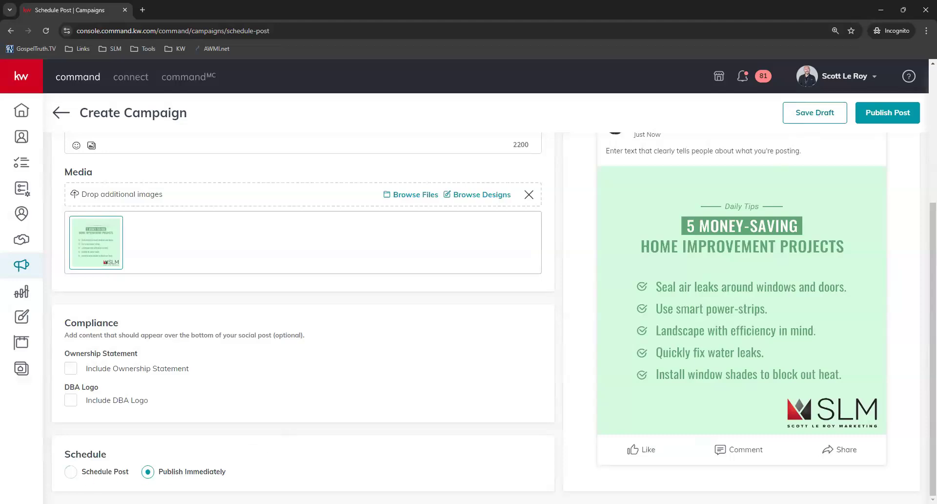
pyautogui.click(887, 113)
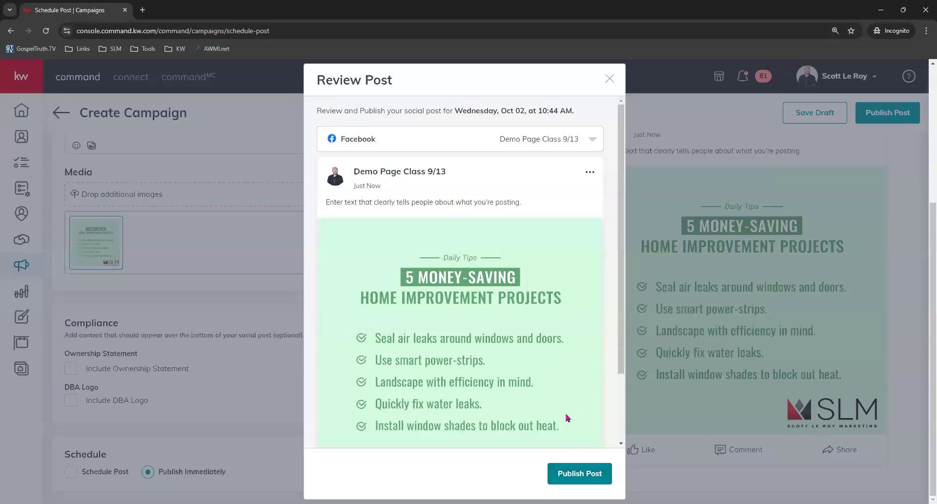
pyautogui.scroll(-2, 566, 407)
pyautogui.click(577, 468)
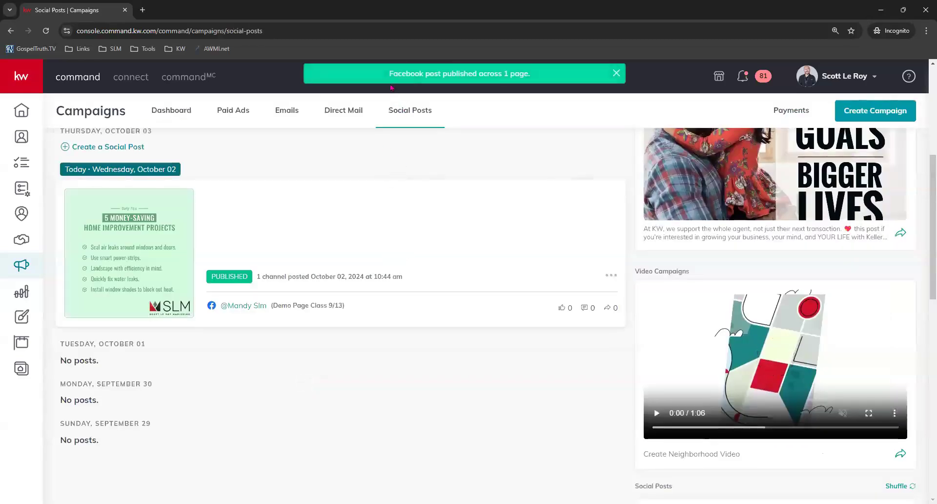
pyautogui.scroll(4, 441, 393)
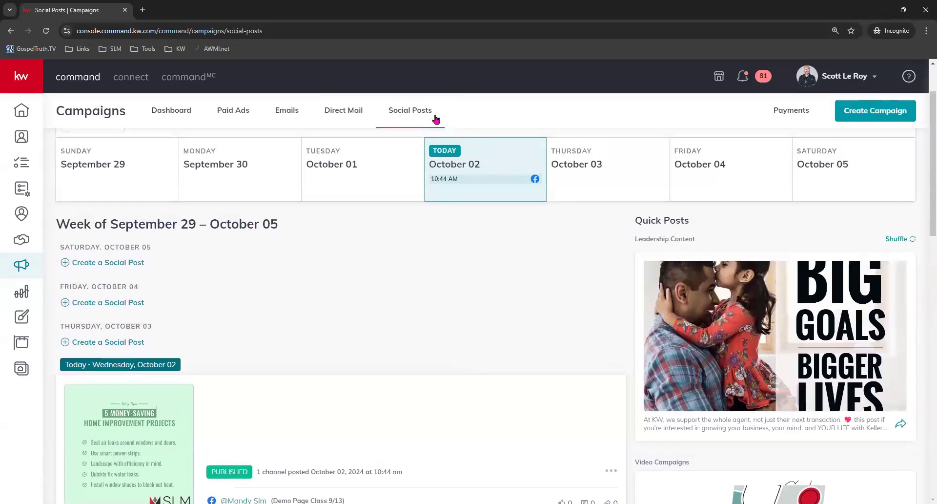
pyautogui.scroll(-3, 341, 312)
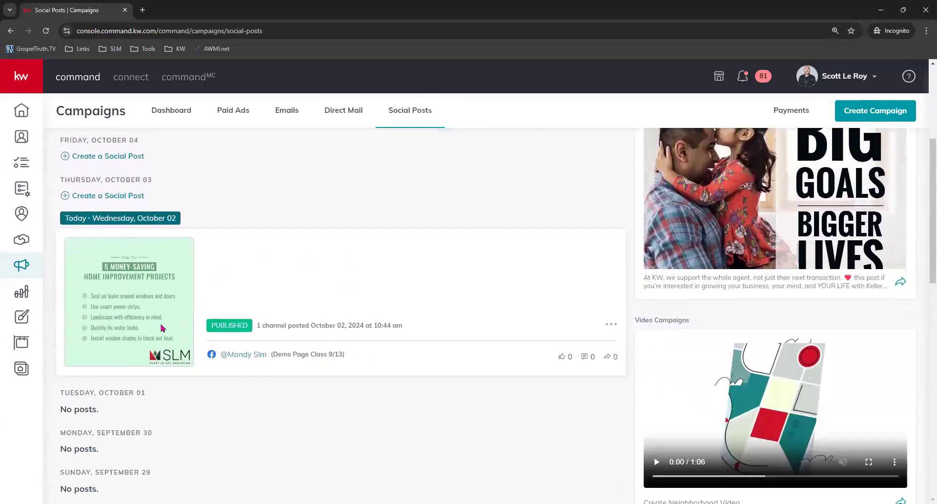